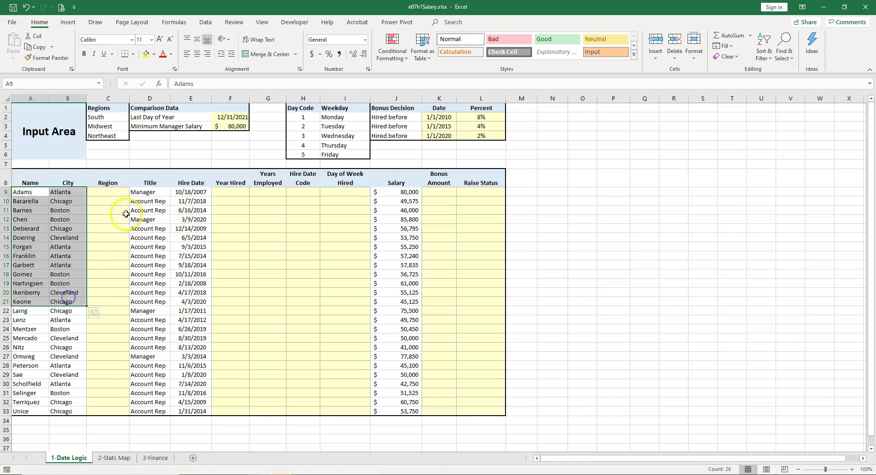
# Review the Title and Hire Date entries before adding formulas.
pyautogui.moveTo(142, 191); pyautogui.dragTo(146, 286)
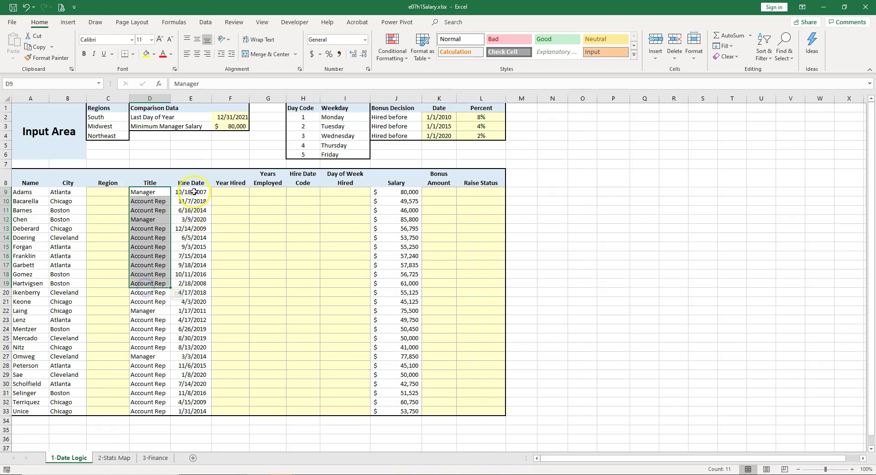
pyautogui.moveTo(191, 192); pyautogui.dragTo(186, 301)
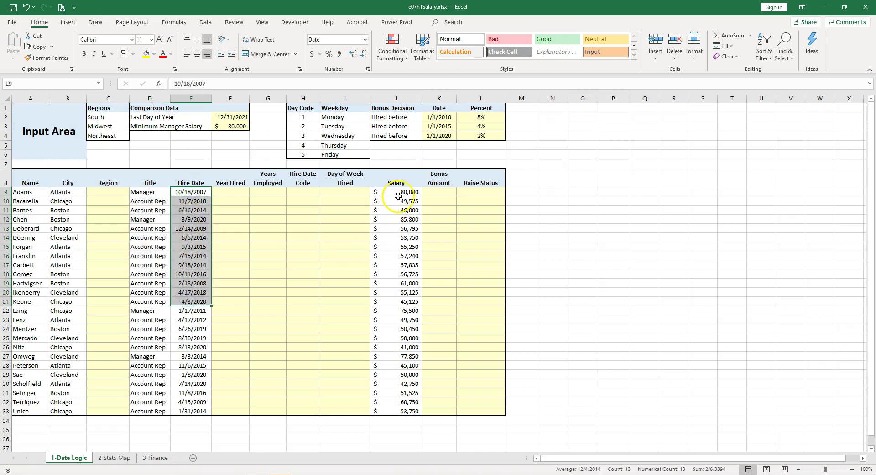
pyautogui.click(232, 193)
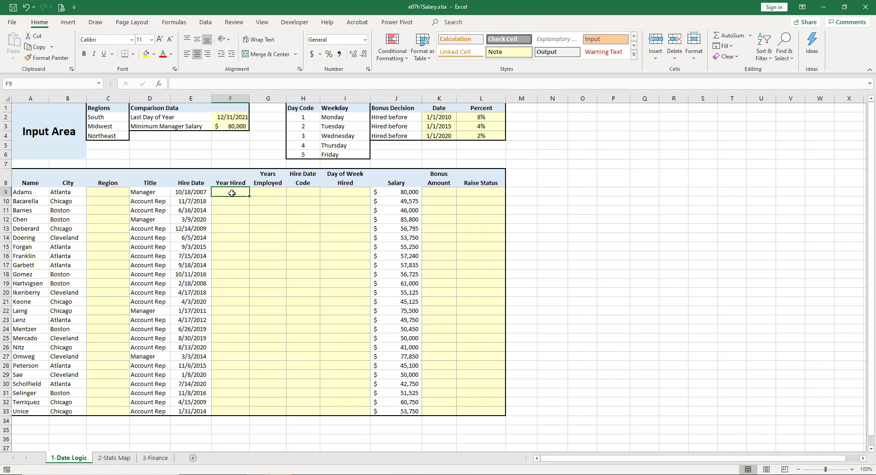
pyautogui.moveTo(190, 192); pyautogui.dragTo(187, 283)
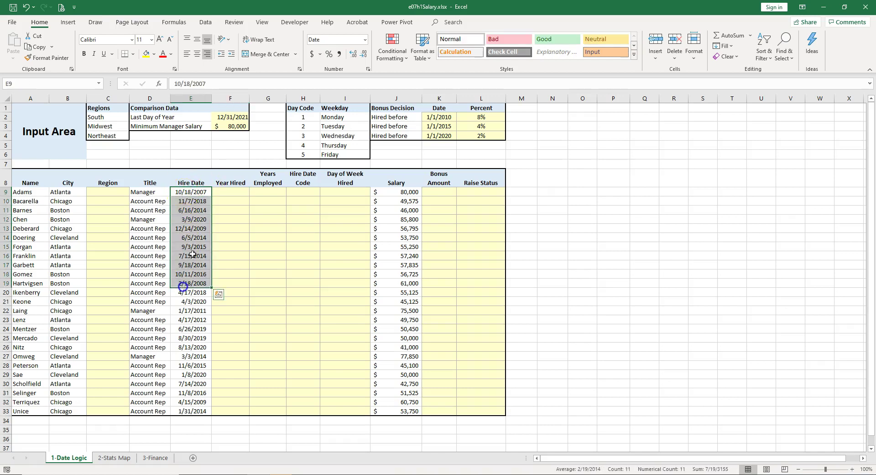
# Enter =YEAR(E9) in F9 to get the first employee's hire year.
pyautogui.click(227, 191)
pyautogui.write('=')
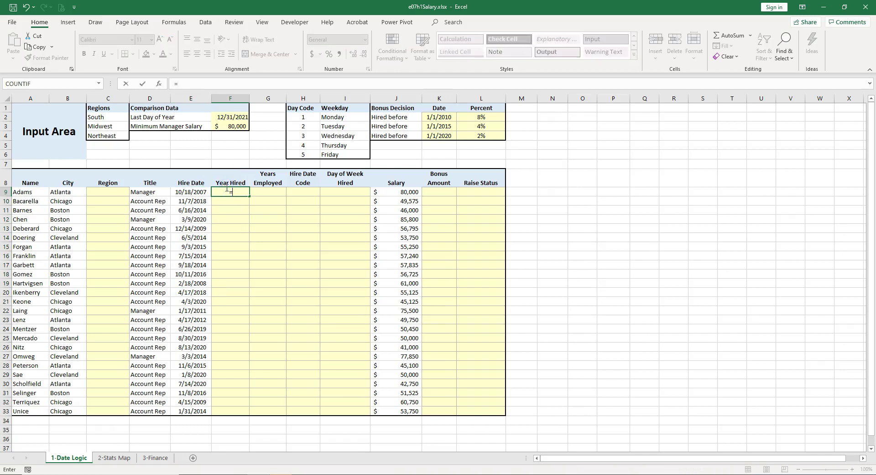
pyautogui.write('y')
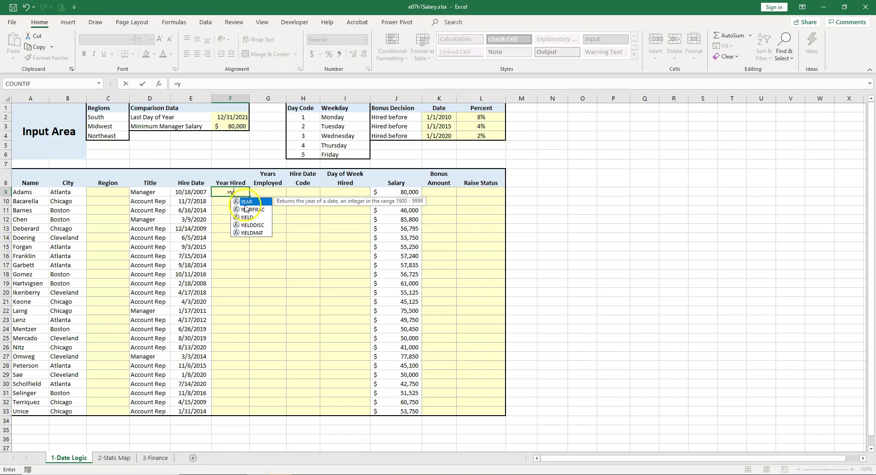
pyautogui.doubleClick(246, 202)
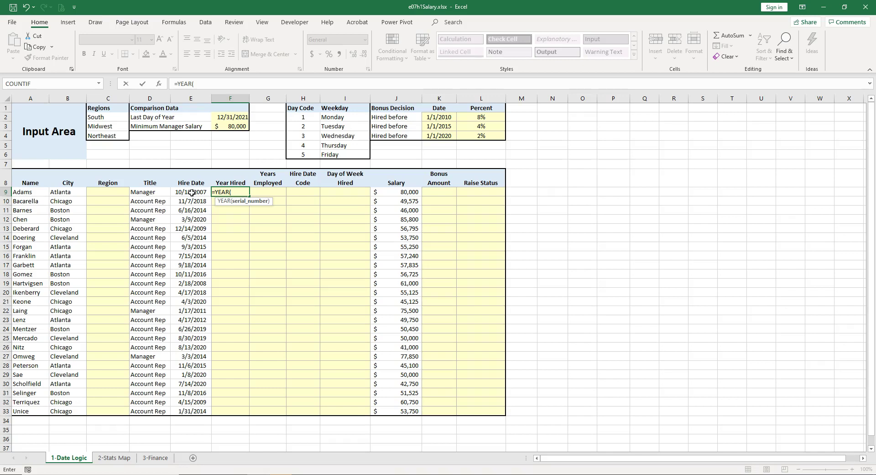
pyautogui.click(192, 192)
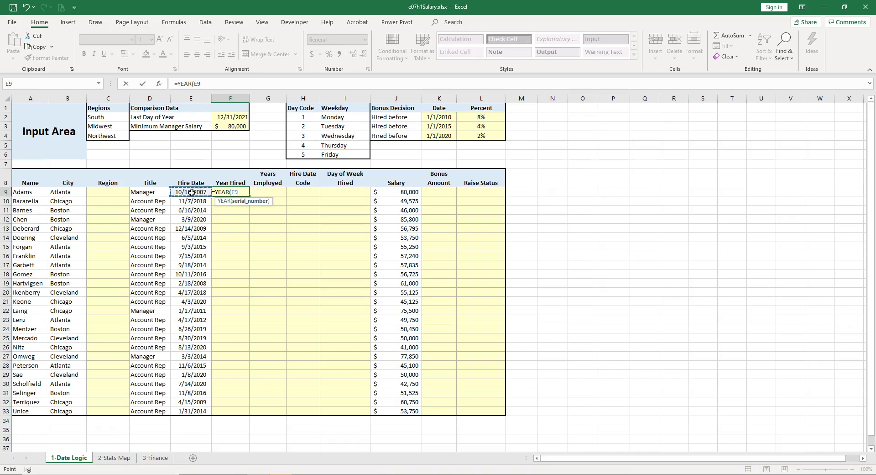
pyautogui.press('Return')
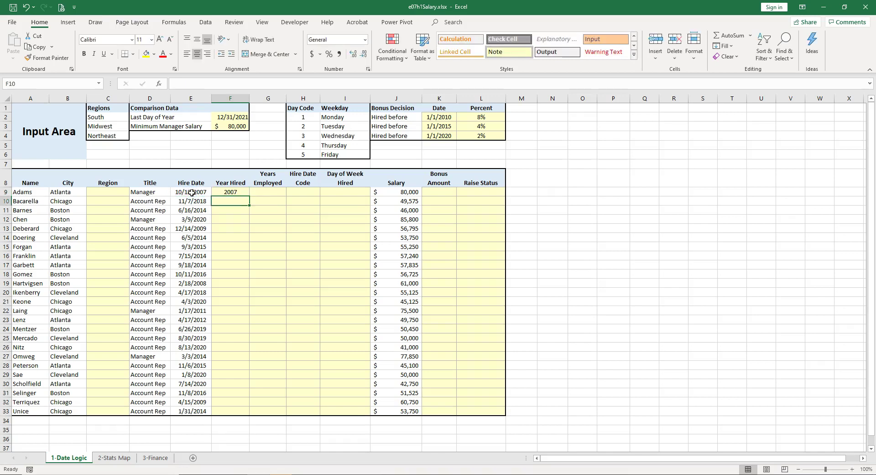
# Fill the YEAR formula down the Year Hired column to F33.
pyautogui.click(231, 192)
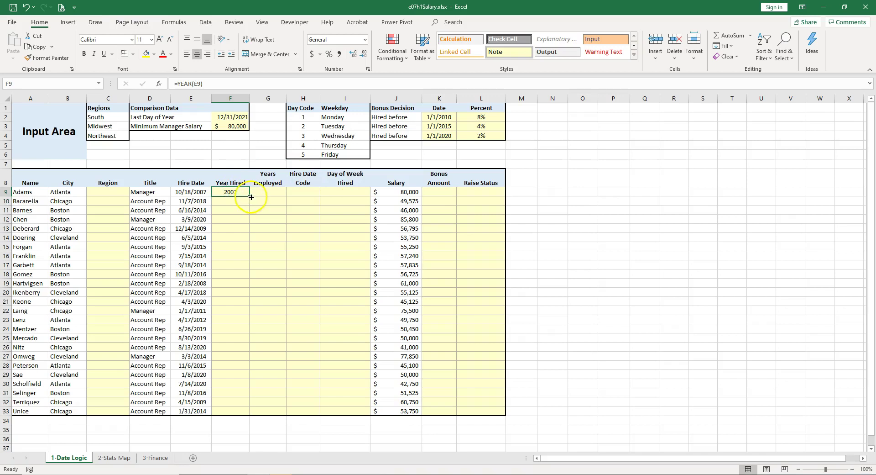
pyautogui.doubleClick(250, 195)
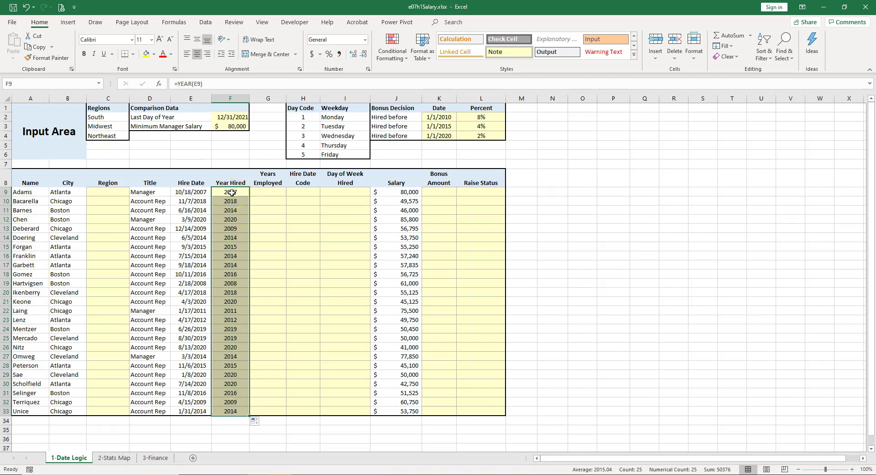
pyautogui.click(256, 422)
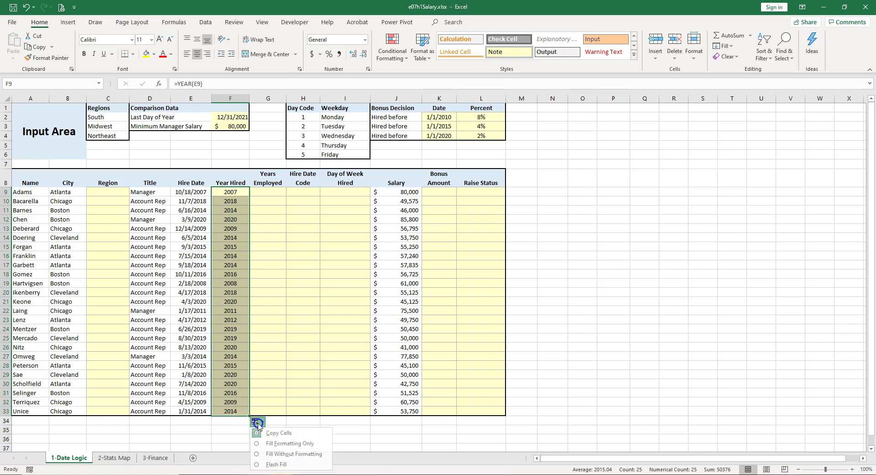
pyautogui.click(262, 454)
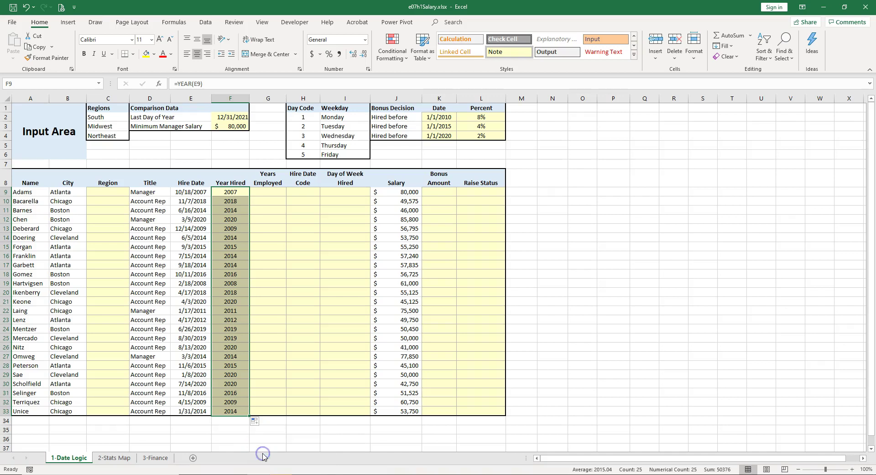
pyautogui.click(269, 190)
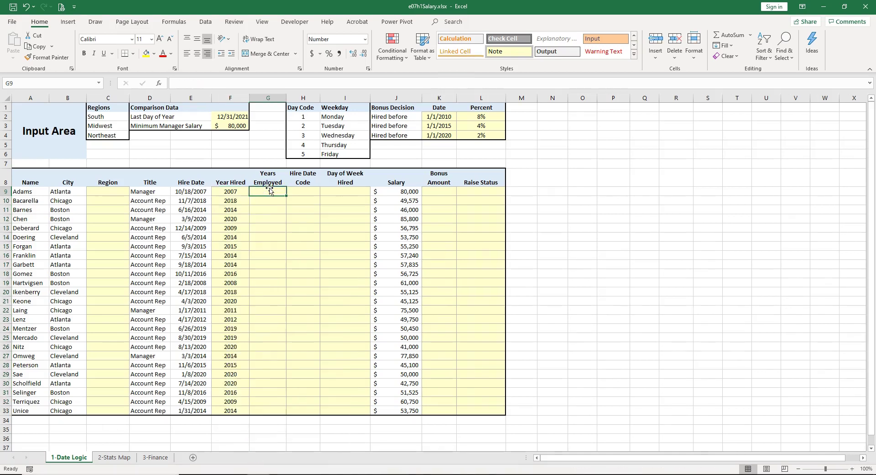
# Start a YEARFRAC formula in G9 by picking it from the =y suggestions.
pyautogui.write('=')
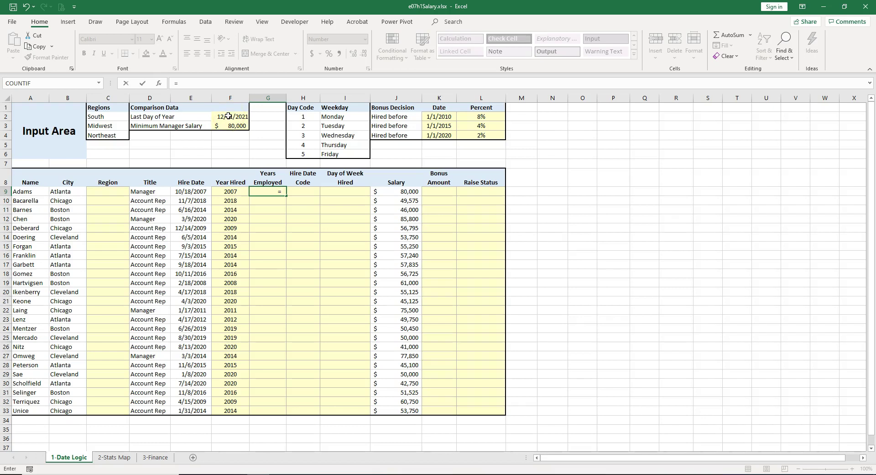
pyautogui.write('y')
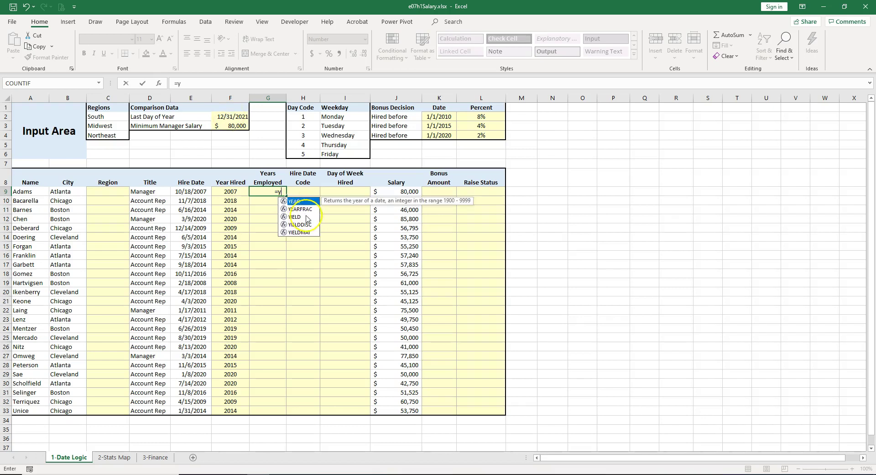
pyautogui.click(304, 209)
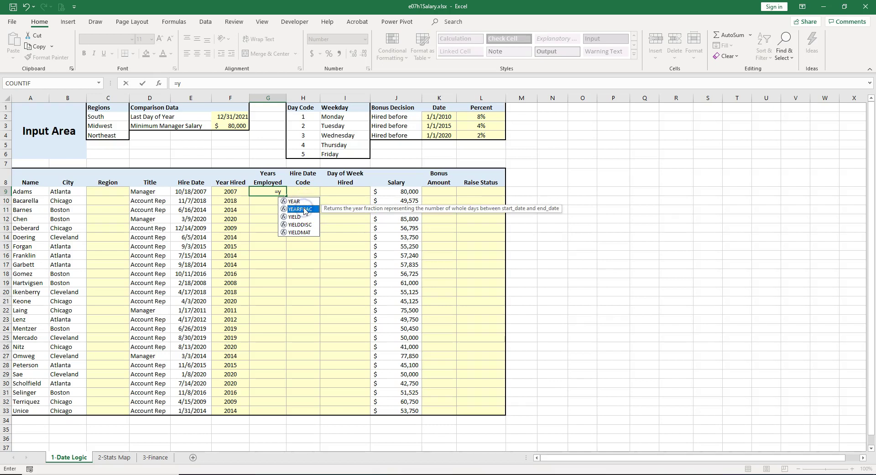
pyautogui.doubleClick(304, 210)
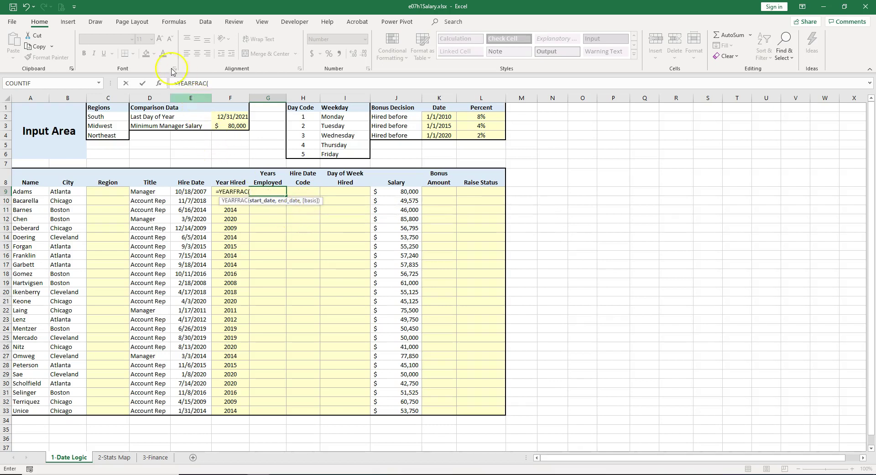
# Set YEARFRAC's Start_date to E9 and End_date to absolute $F$2, previewing 14.2.
pyautogui.click(158, 83)
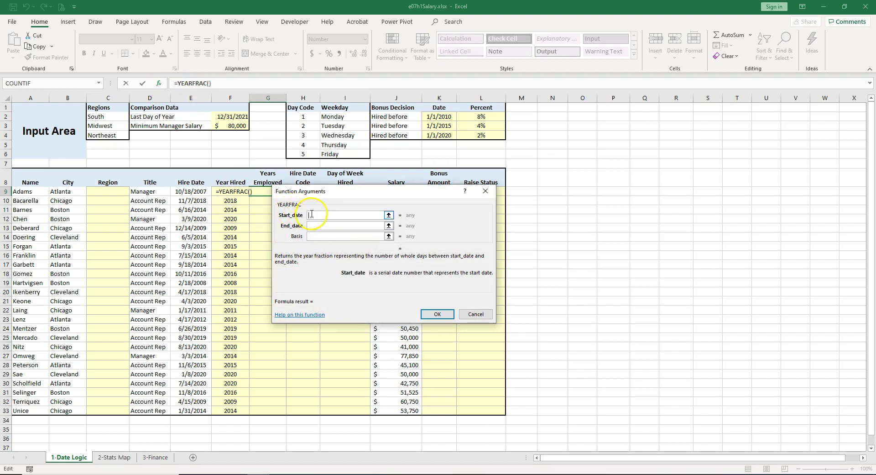
pyautogui.click(192, 191)
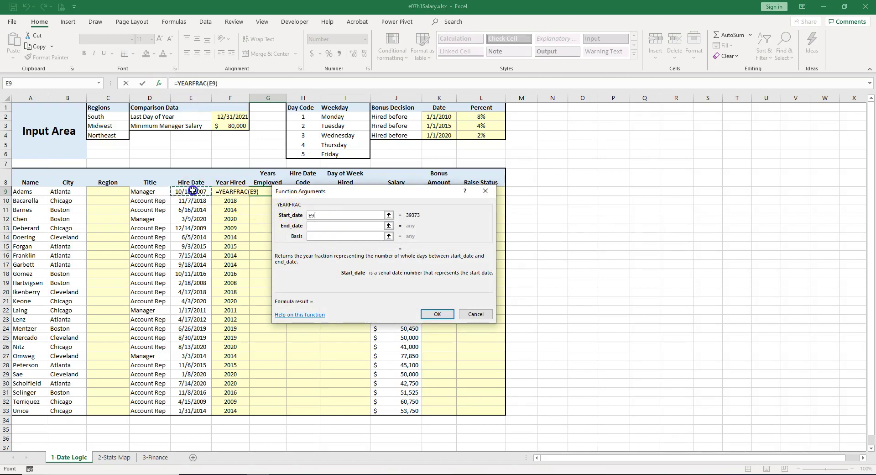
pyautogui.click(313, 225)
pyautogui.click(241, 119)
pyautogui.click(236, 117)
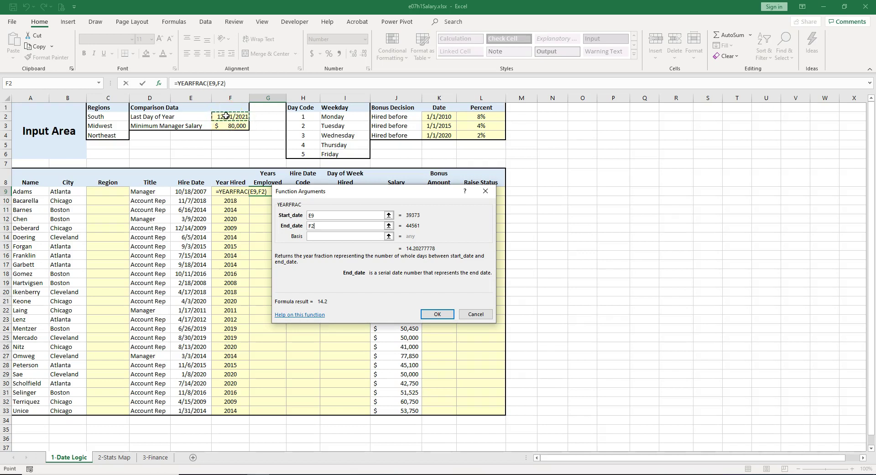
pyautogui.press('F4')
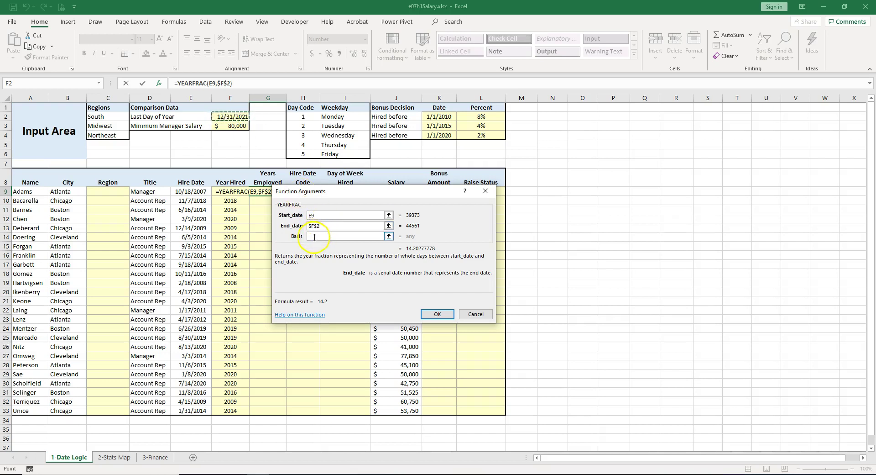
pyautogui.click(314, 237)
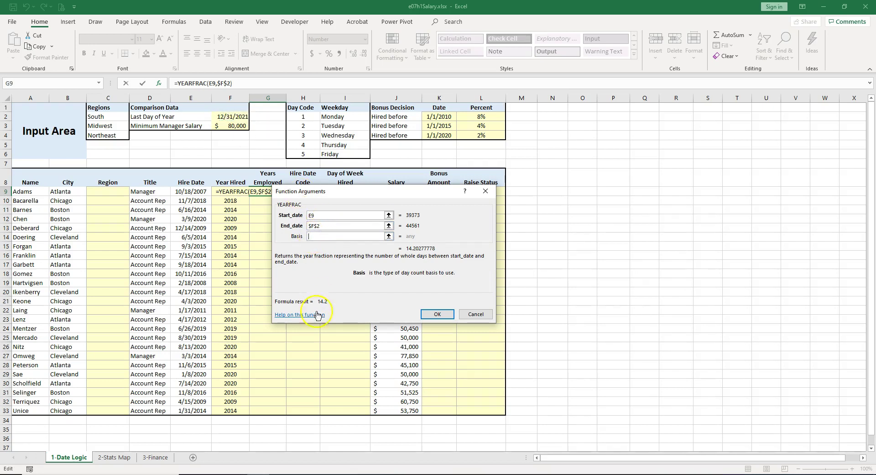
# Check the YEARFRAC help page's Basis table, noting the US (NASD) 30/360 option.
pyautogui.click(302, 315)
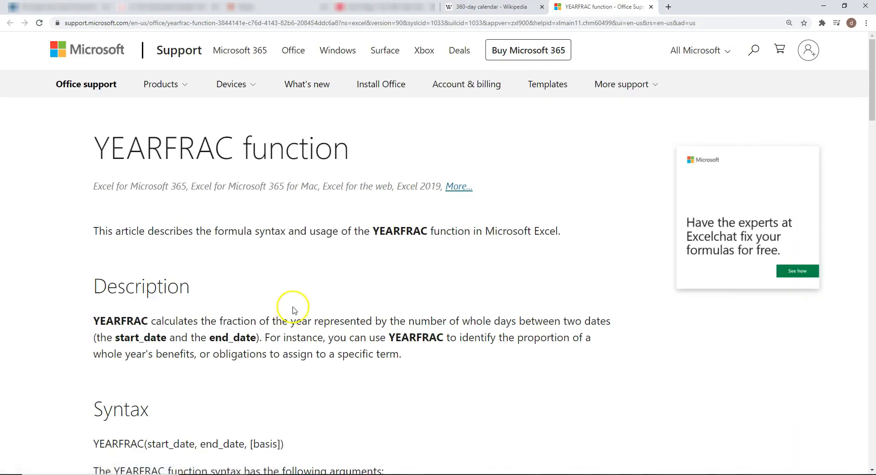
pyautogui.scroll(-8, 295, 308)
pyautogui.scroll(-3, 294, 310)
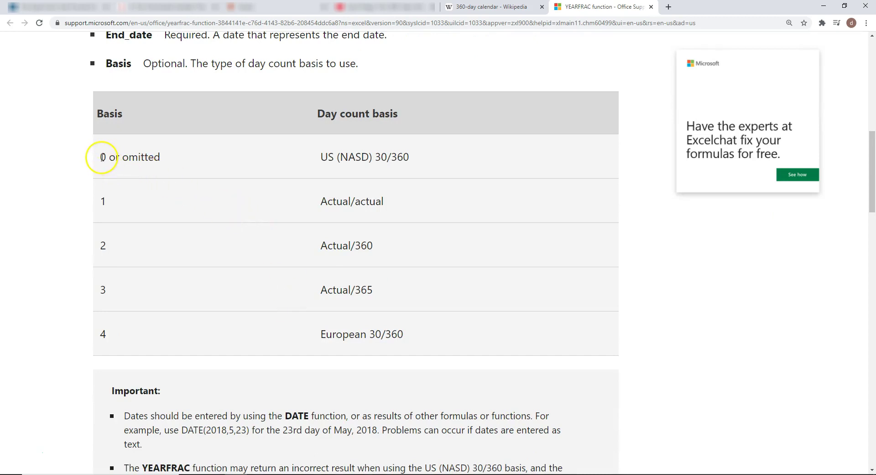
pyautogui.moveTo(102, 157); pyautogui.dragTo(107, 157)
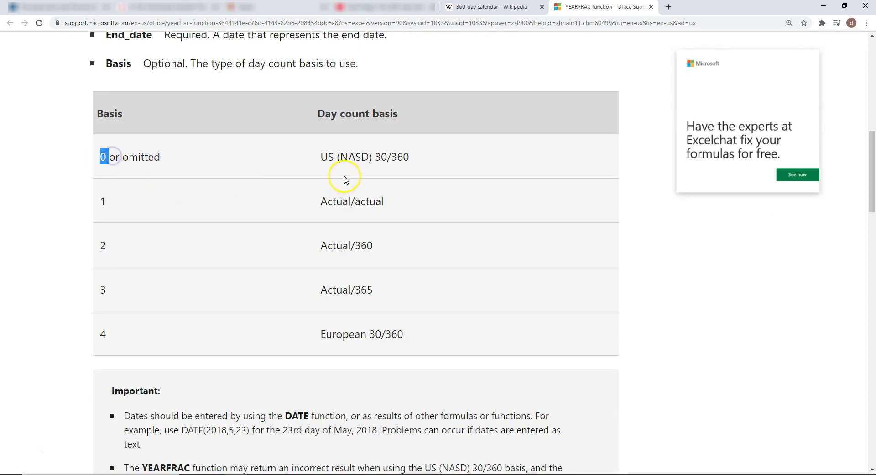
pyautogui.moveTo(322, 156); pyautogui.dragTo(416, 157)
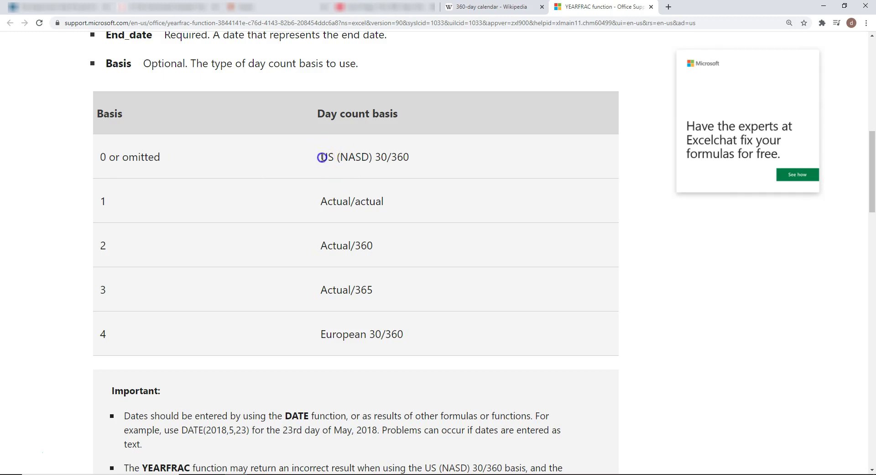
pyautogui.click(377, 160)
pyautogui.moveTo(375, 157); pyautogui.dragTo(387, 154)
pyautogui.moveTo(390, 157); pyautogui.dragTo(413, 157)
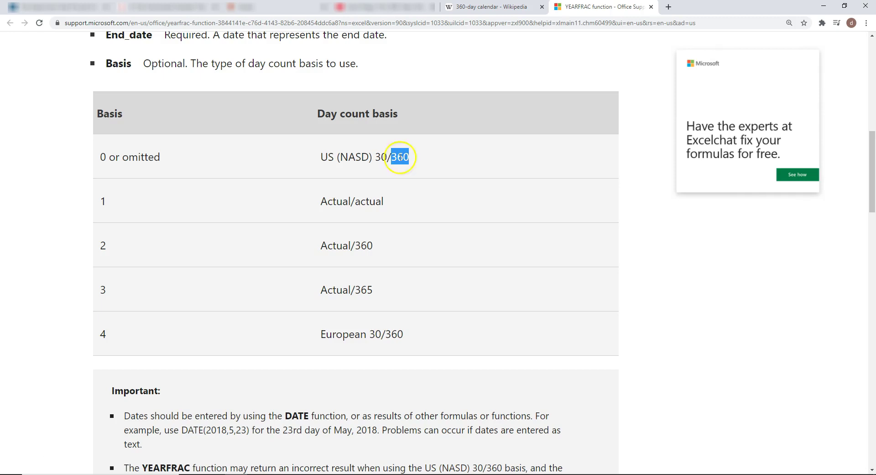
pyautogui.click(168, 198)
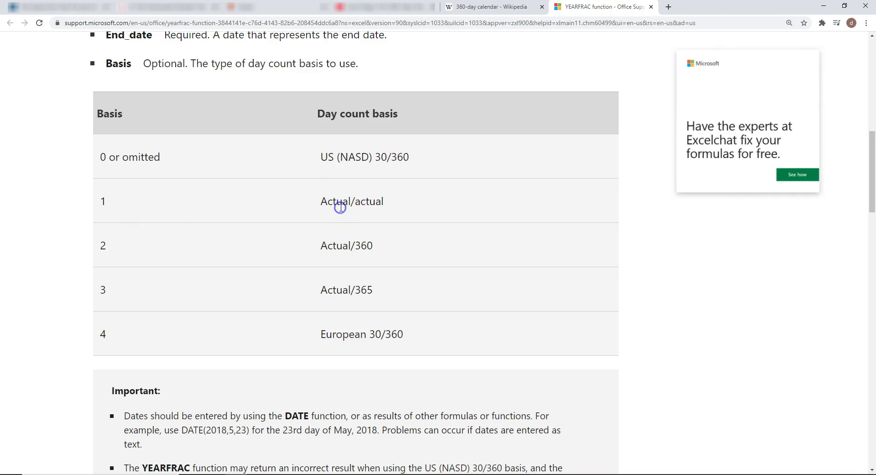
# Read the 360-day calendar article on Wikipedia.
pyautogui.click(482, 10)
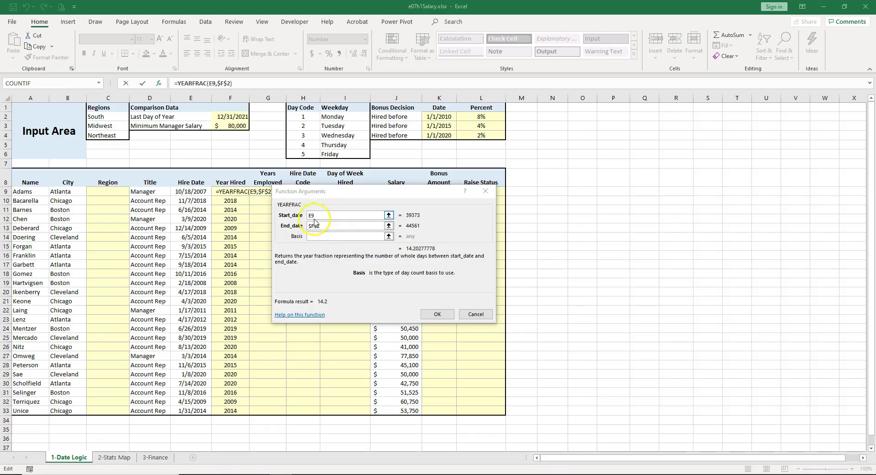
# Confirm YEARFRAC with Basis blank and fill it to G33 without formatting.
pyautogui.click(311, 234)
pyautogui.click(441, 315)
pyautogui.click(269, 191)
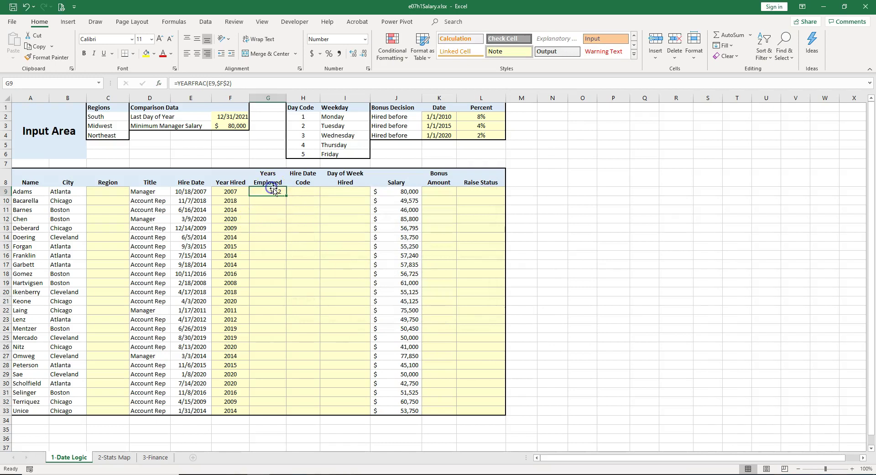
pyautogui.doubleClick(285, 195)
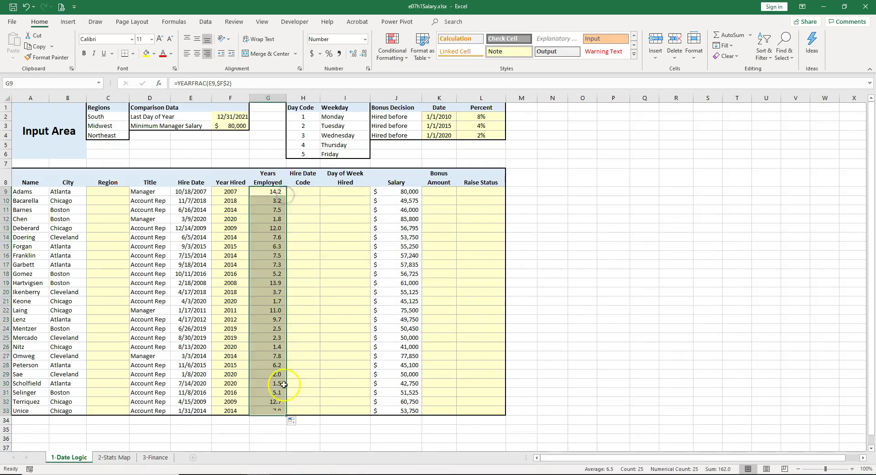
pyautogui.click(295, 423)
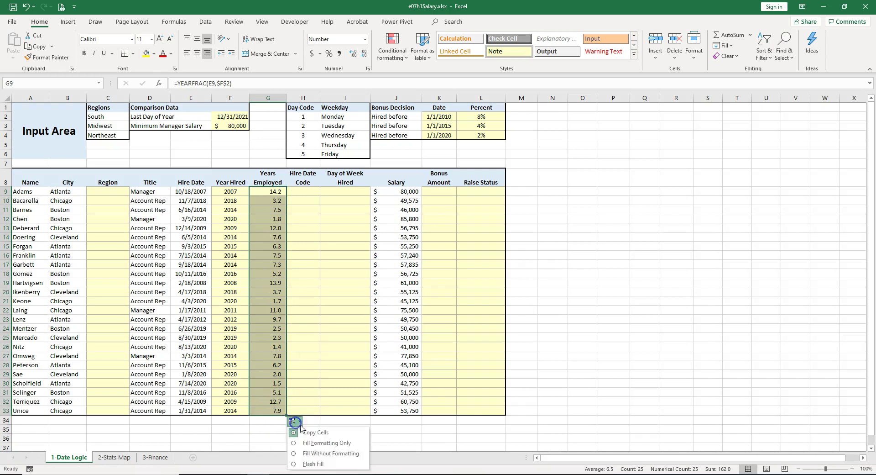
pyautogui.click(316, 453)
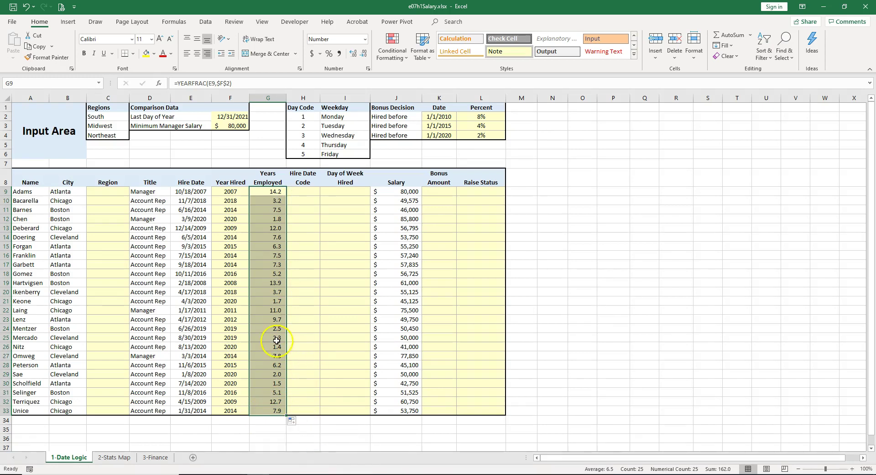
# Enter WEEKDAY in H9 with hire date E9 as Serial_number, previewing 5.
pyautogui.click(304, 192)
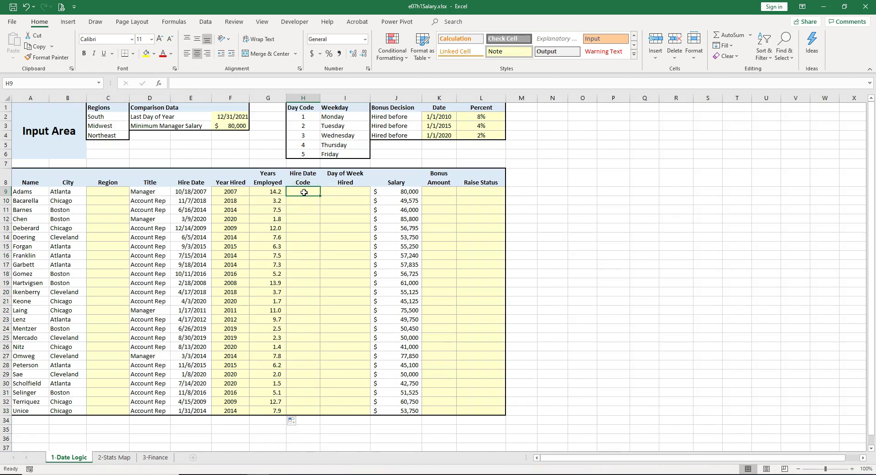
pyautogui.write('=we')
pyautogui.press('Down')
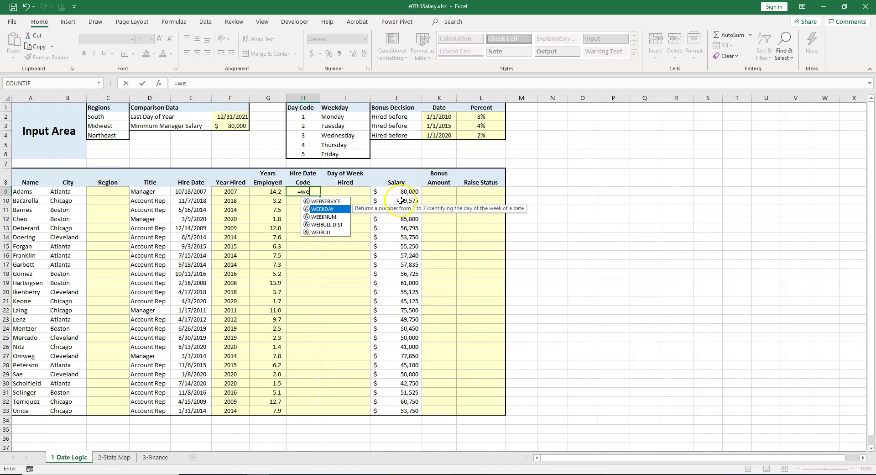
pyautogui.doubleClick(334, 208)
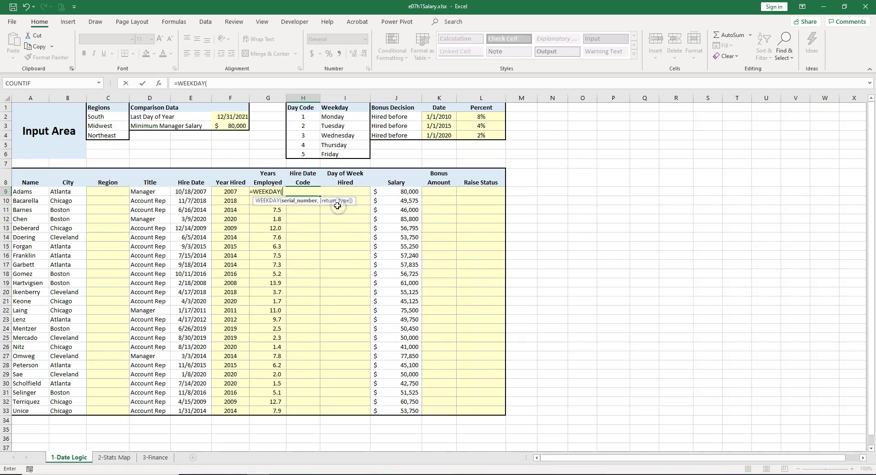
pyautogui.click(159, 83)
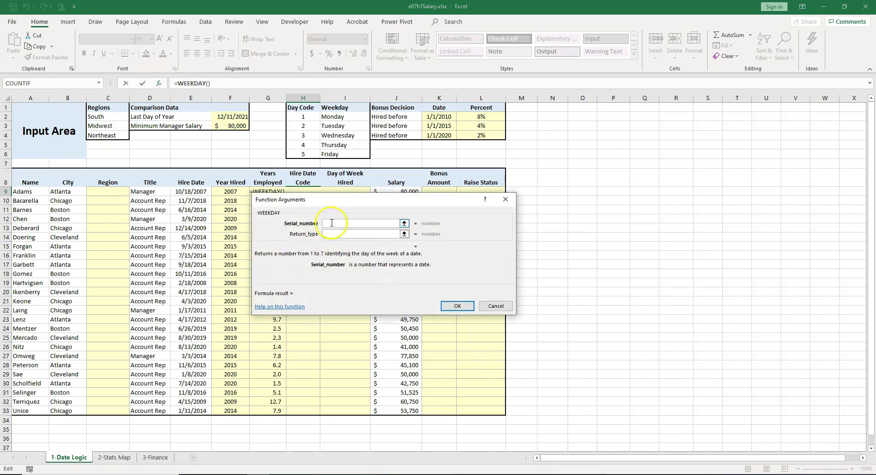
pyautogui.moveTo(344, 201); pyautogui.dragTo(307, 256)
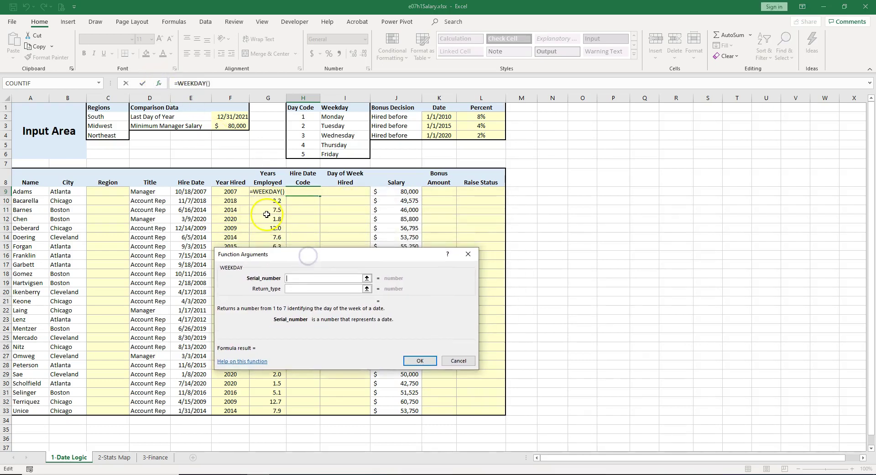
pyautogui.click(188, 190)
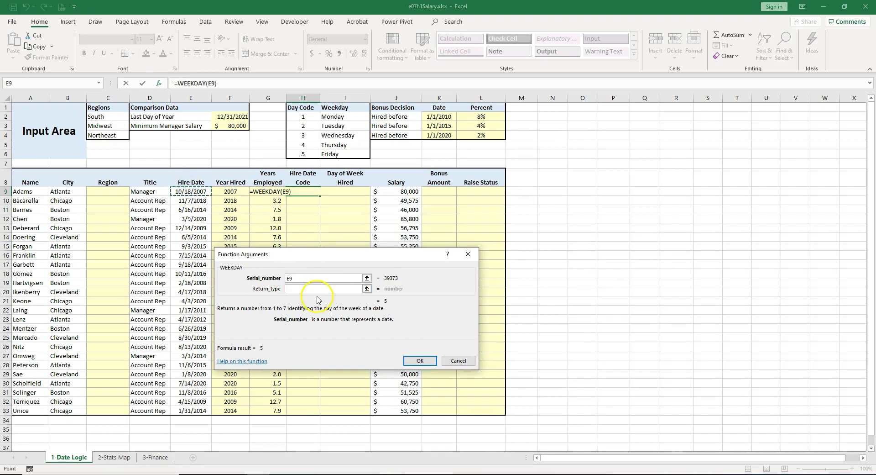
pyautogui.click(304, 288)
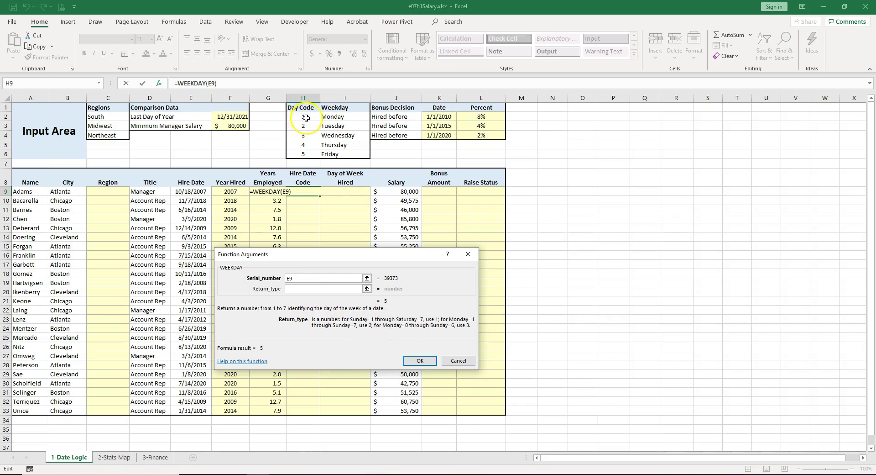
# Find WEEKDAY return type 2 (Monday 1 through Sunday 7) in the online help.
pyautogui.click(243, 362)
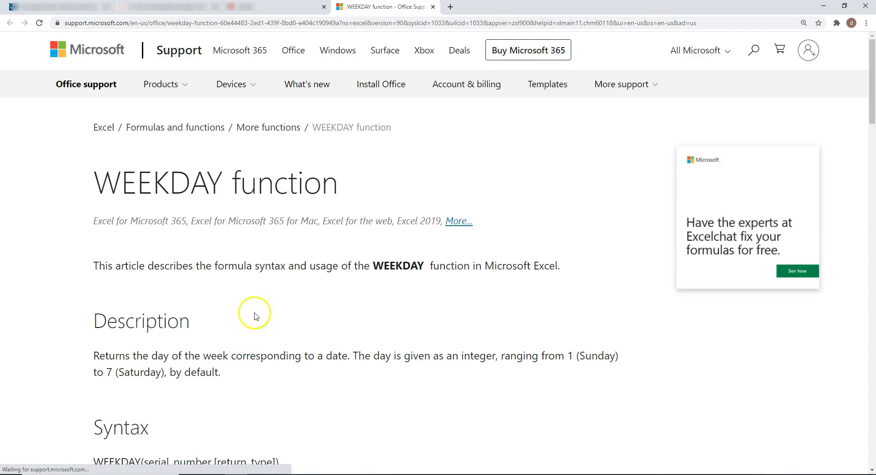
pyautogui.scroll(-8, 246, 296)
pyautogui.moveTo(221, 210); pyautogui.dragTo(276, 211)
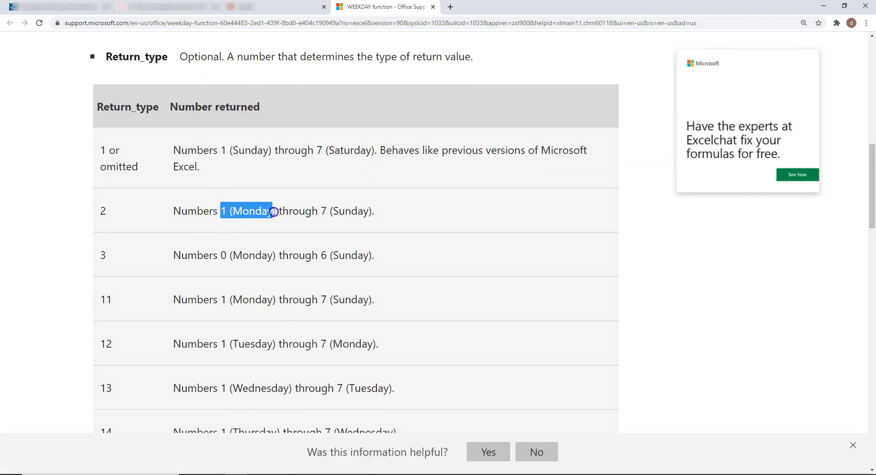
pyautogui.doubleClick(102, 210)
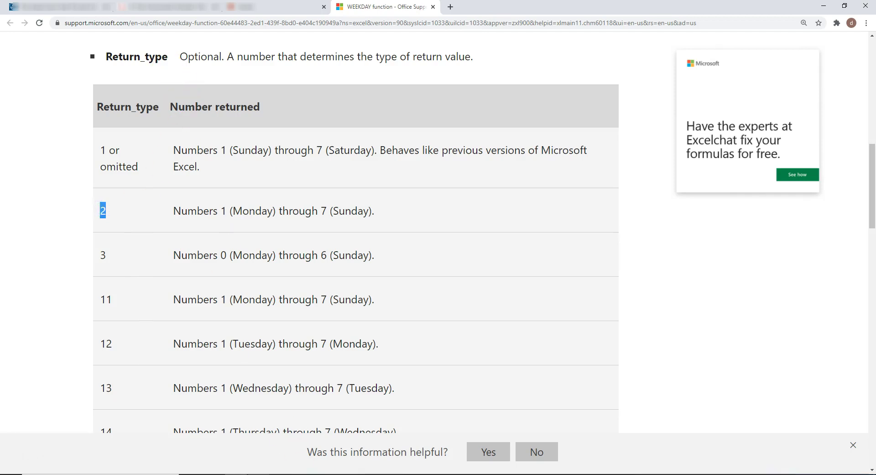
# Set WEEKDAY Return_type to 2 and fill the codes down without formatting.
pyautogui.hotkey('alt', 'Tab')
pyautogui.click(293, 289)
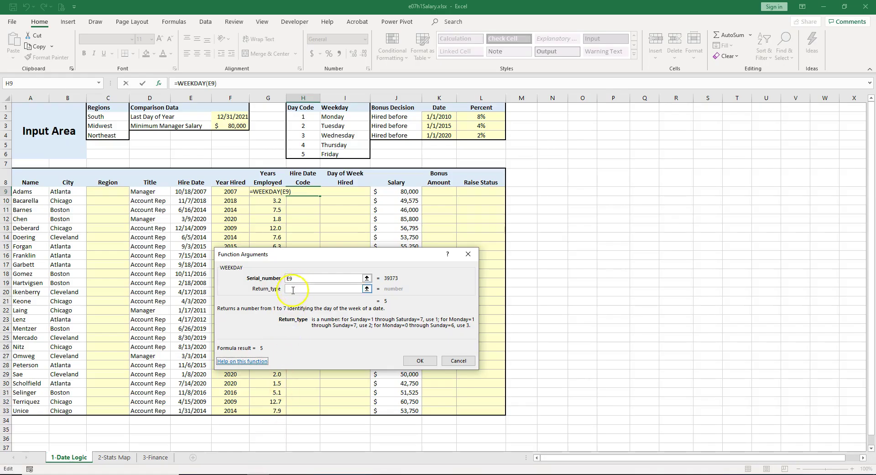
pyautogui.write('2')
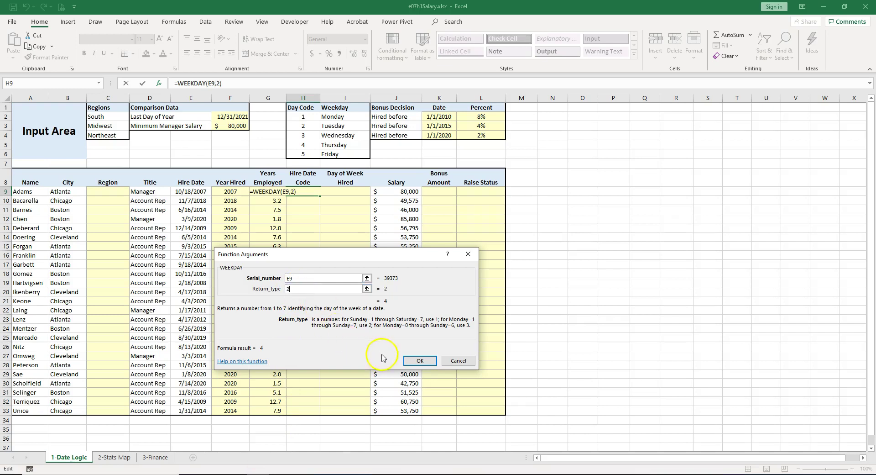
pyautogui.click(417, 361)
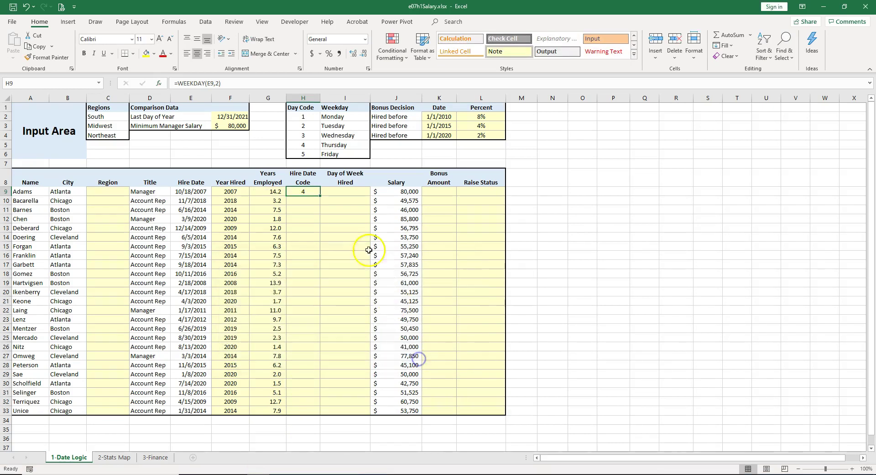
pyautogui.doubleClick(321, 196)
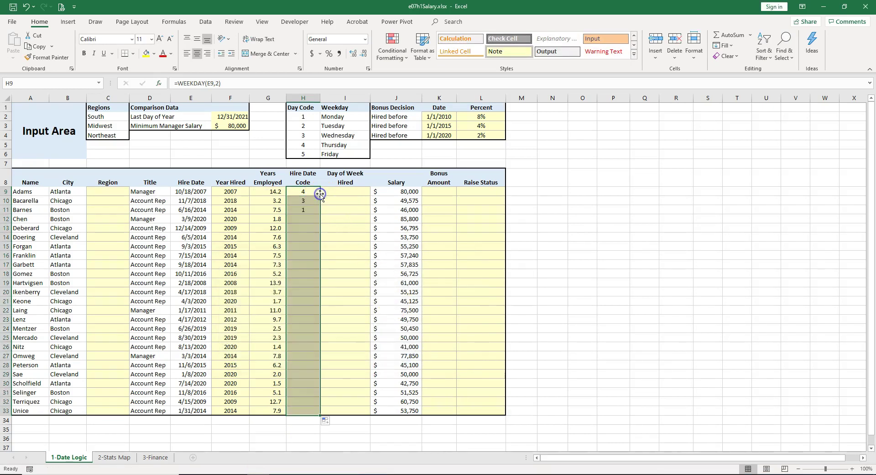
pyautogui.click(326, 422)
pyautogui.click(341, 441)
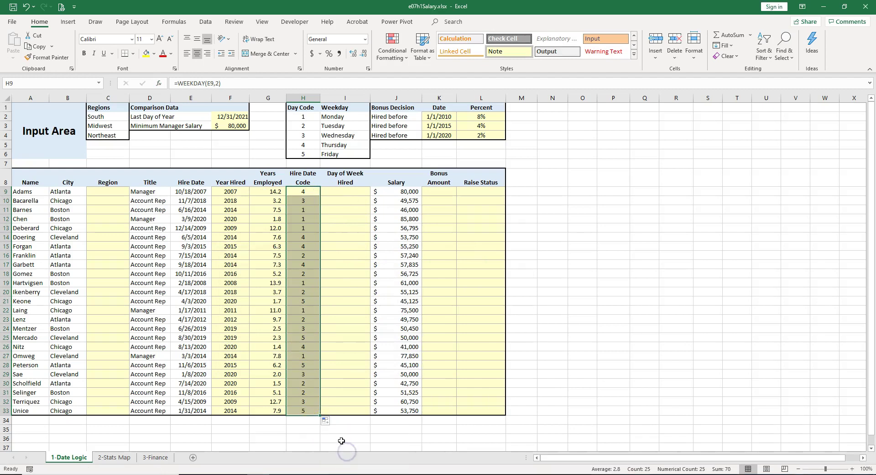
pyautogui.click(303, 191)
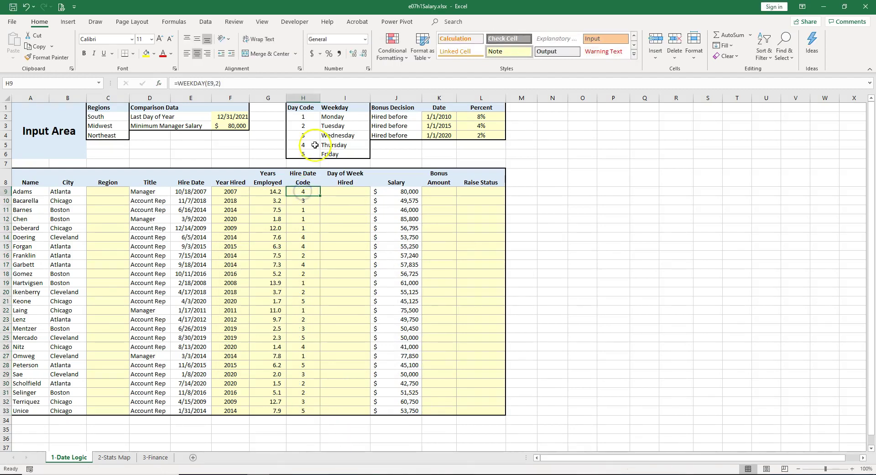
# Begin =XLOOKUP in I9 with H9 as the lookup value.
pyautogui.click(332, 145)
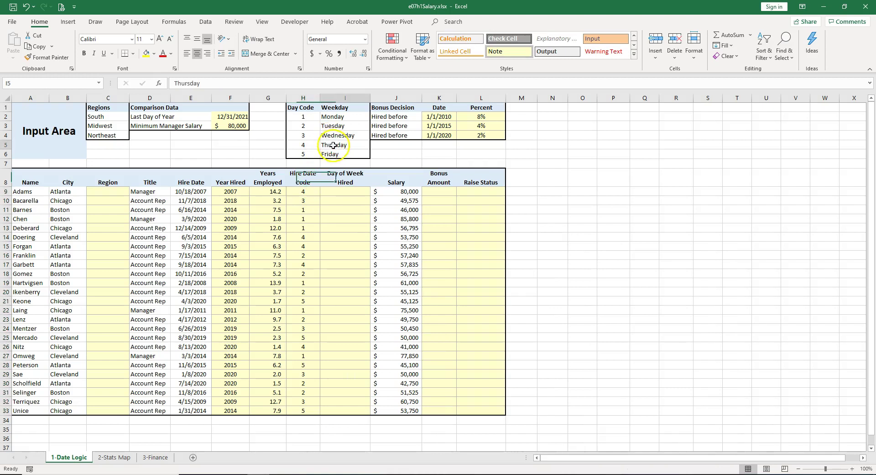
pyautogui.click(346, 192)
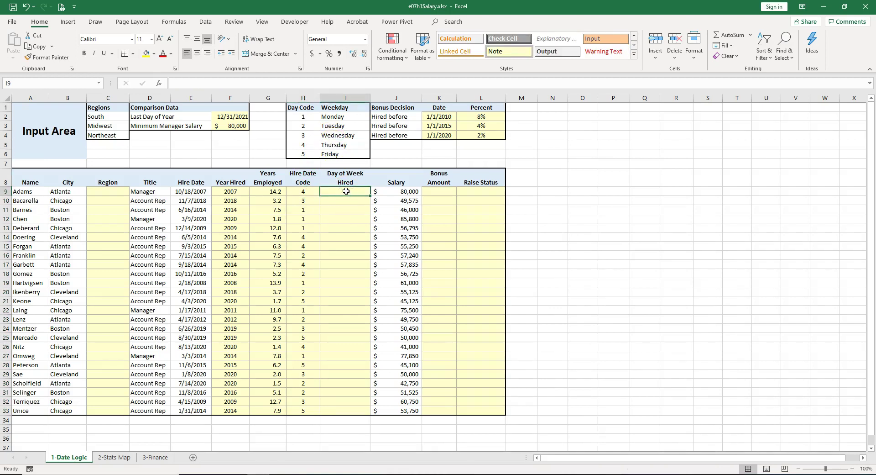
pyautogui.write('=xlo')
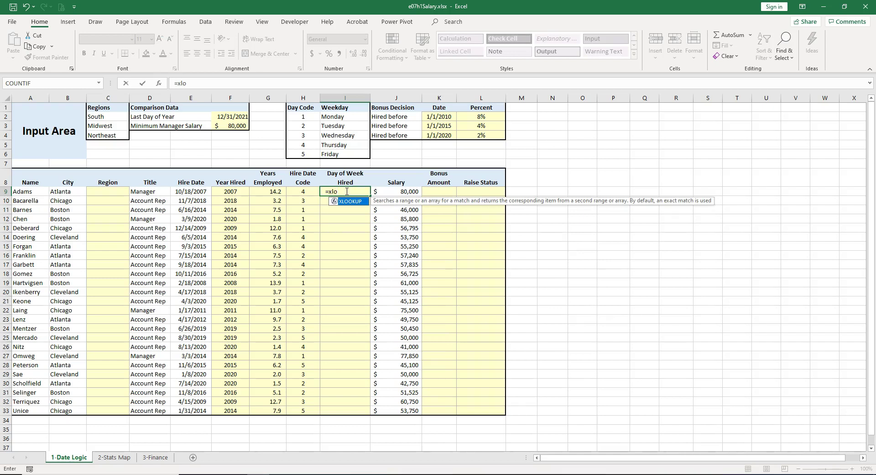
pyautogui.doubleClick(343, 203)
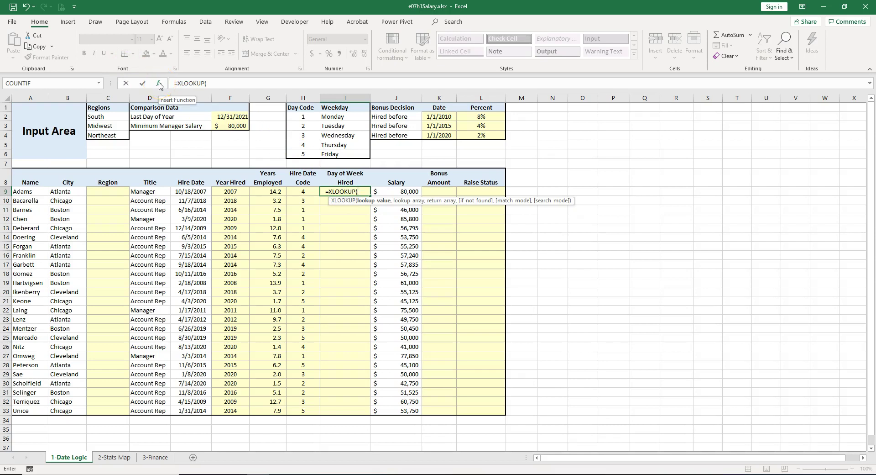
pyautogui.click(373, 203)
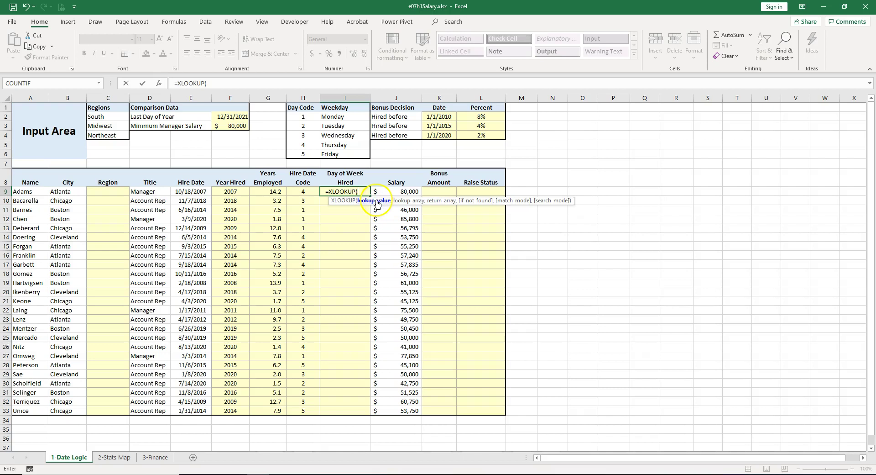
pyautogui.click(304, 192)
pyautogui.write(',')
pyautogui.click(410, 205)
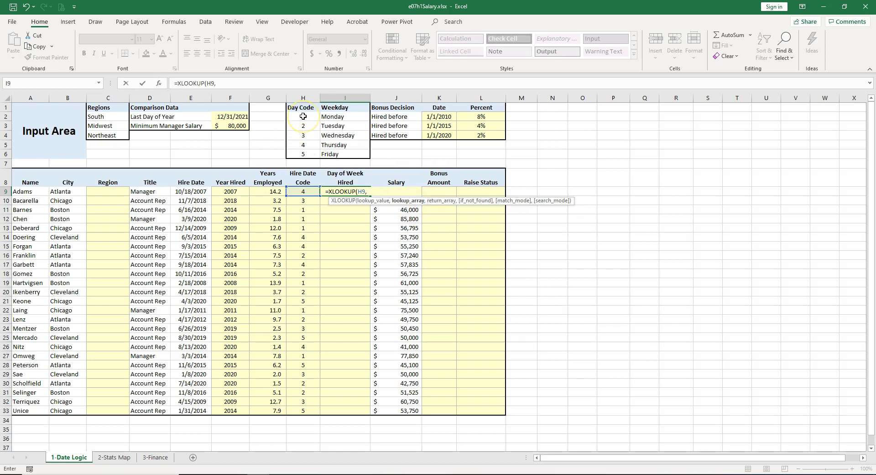
# Point the XLOOKUP at absolute ranges $H$2:$H$6 (Day Code) and $I$2:$I$6 (Weekday).
pyautogui.moveTo(303, 116); pyautogui.dragTo(298, 152)
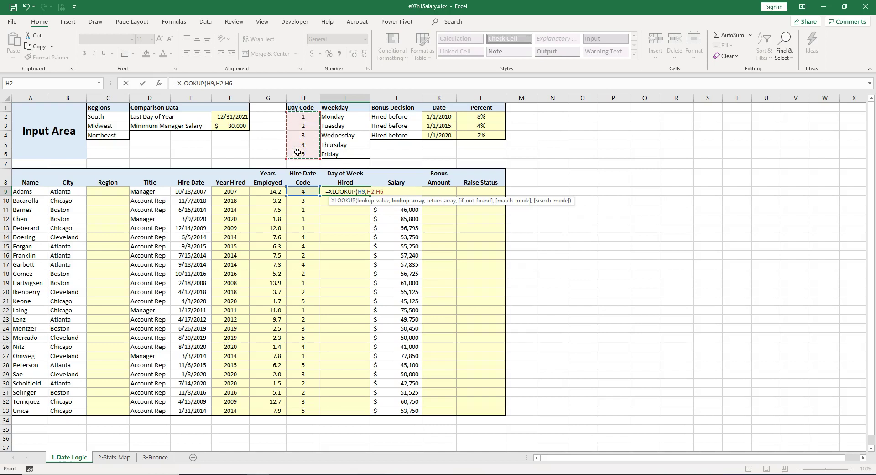
pyautogui.write(',')
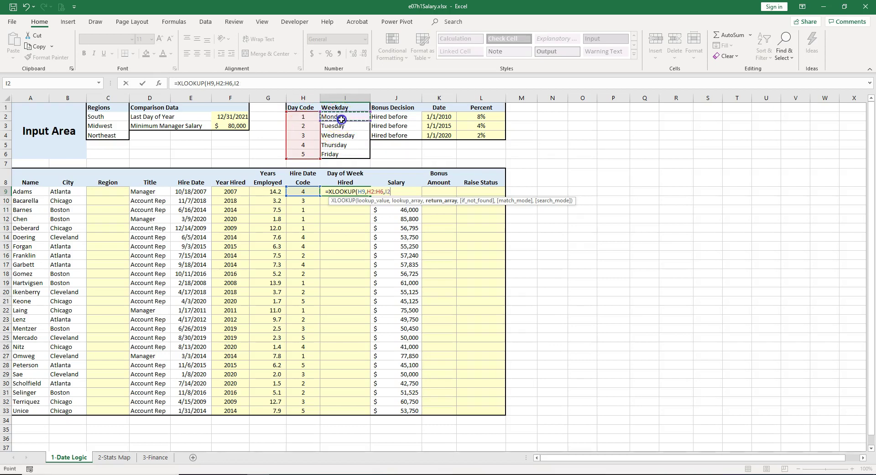
pyautogui.moveTo(341, 120); pyautogui.dragTo(341, 154)
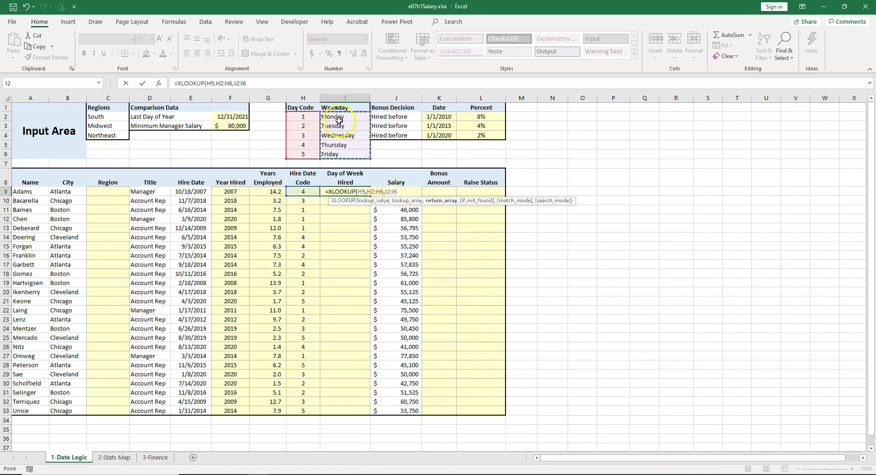
pyautogui.moveTo(400, 191); pyautogui.dragTo(368, 197)
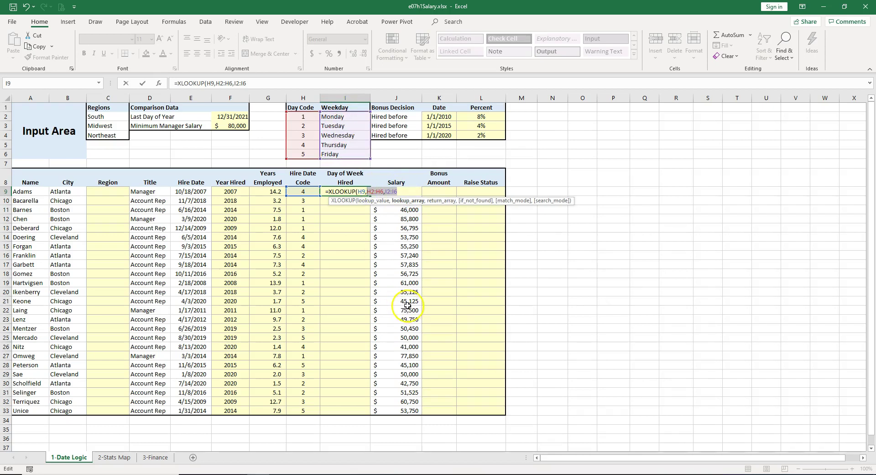
pyautogui.press('F4')
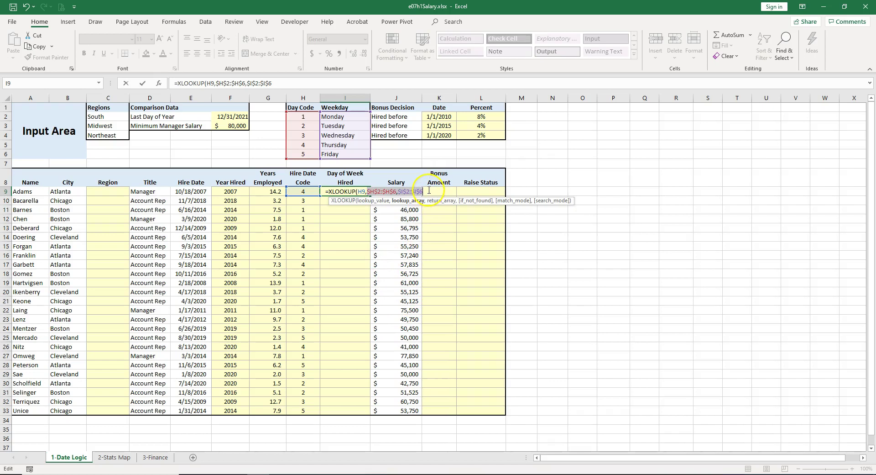
pyautogui.click(429, 190)
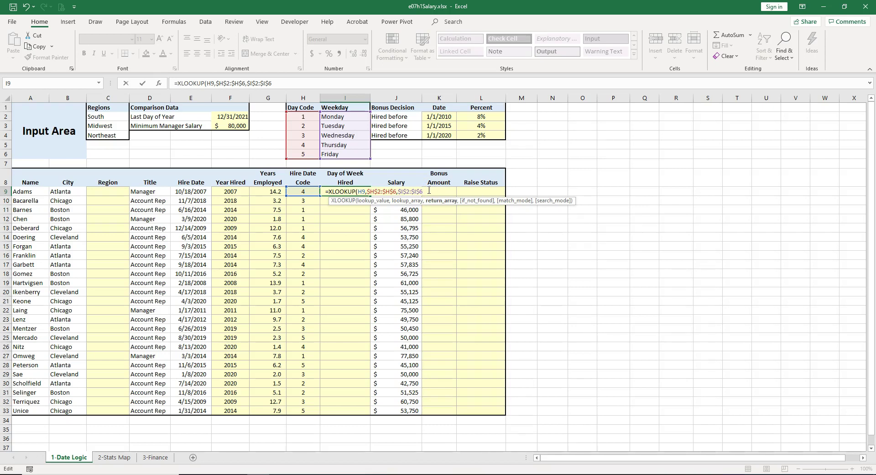
# Commit Adams's XLOOKUP, fill it down without formatting, and check row 22's formula.
pyautogui.press('Return')
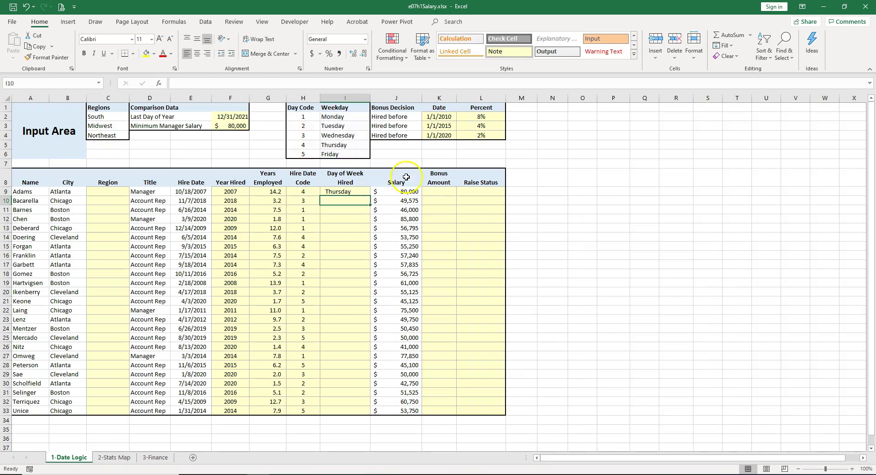
pyautogui.click(358, 188)
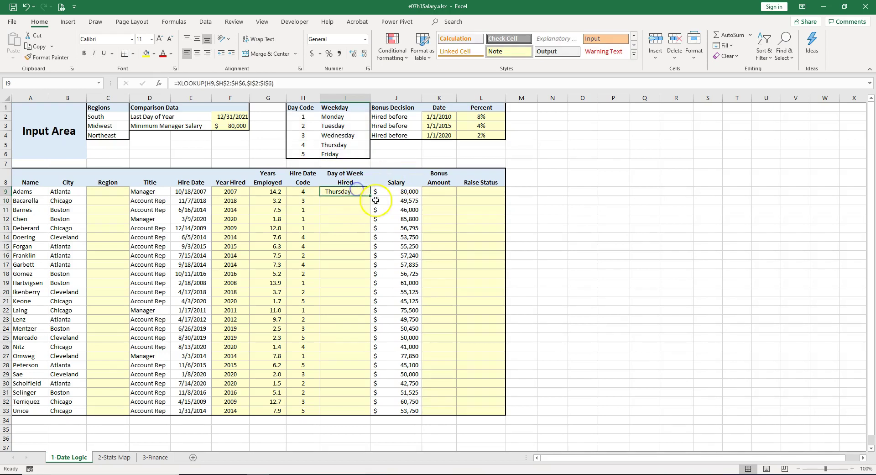
pyautogui.doubleClick(370, 196)
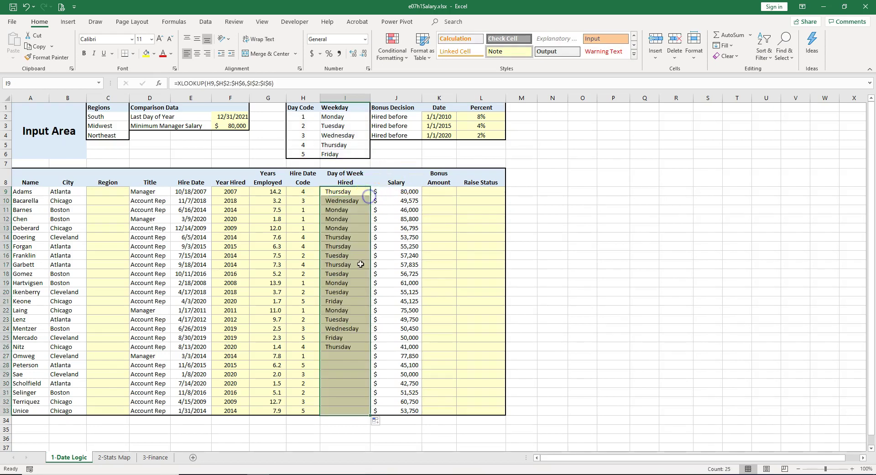
pyautogui.click(376, 420)
pyautogui.click(409, 453)
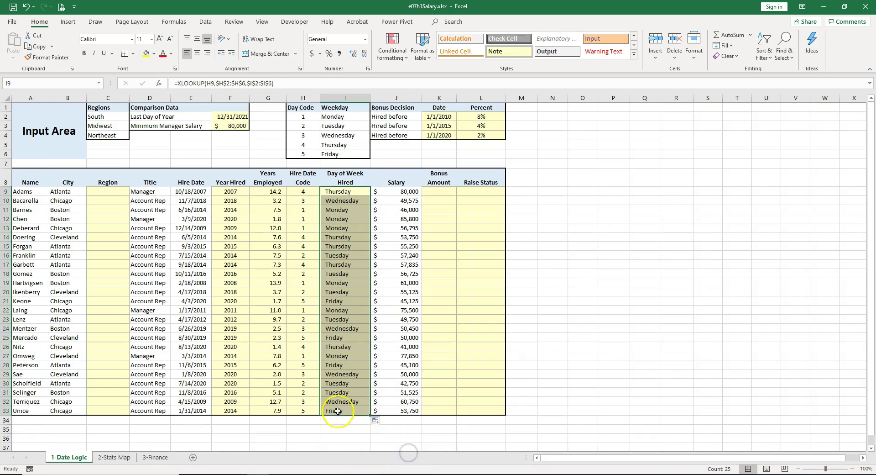
pyautogui.doubleClick(339, 312)
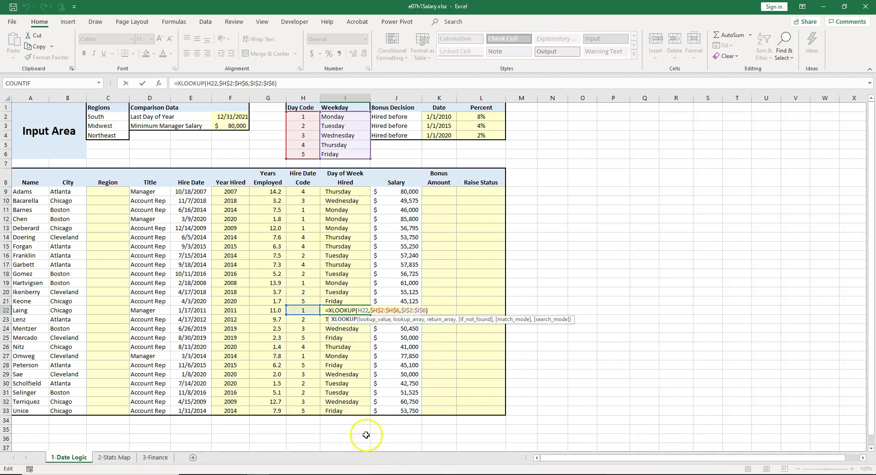